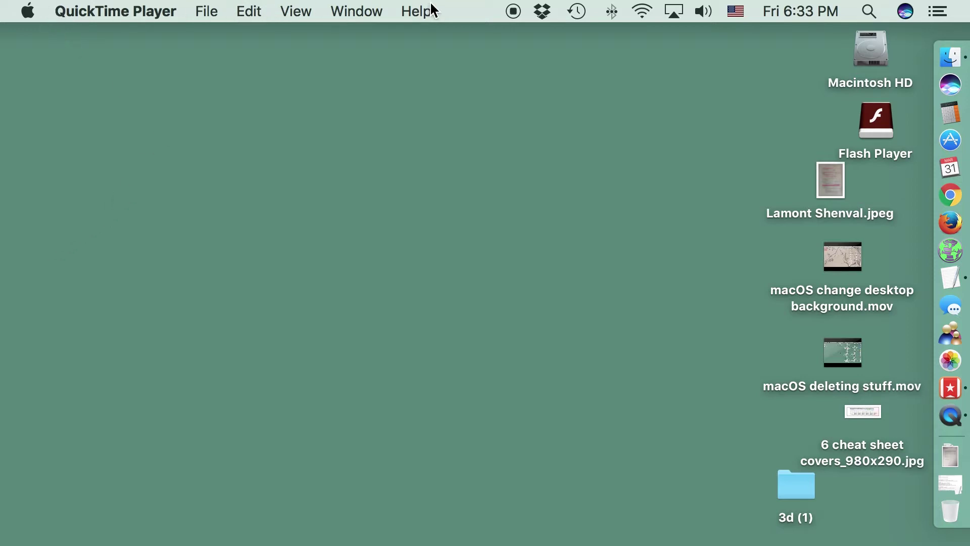
Bring up a home-folder window from the Finder Dock icon, then close it to leave the desktop bare.
{"action": "left_click", "coordinate": [946, 54]}
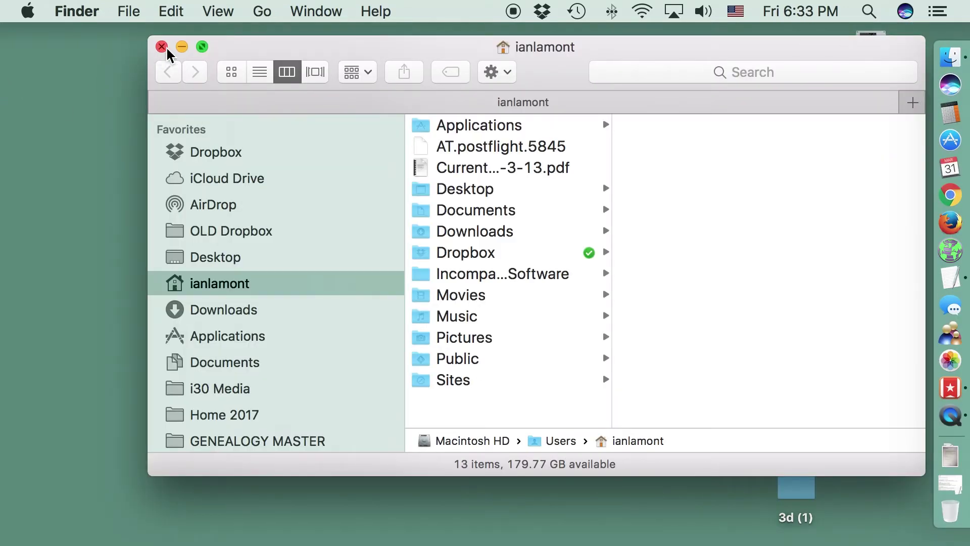
{"action": "left_click", "coordinate": [162, 47]}
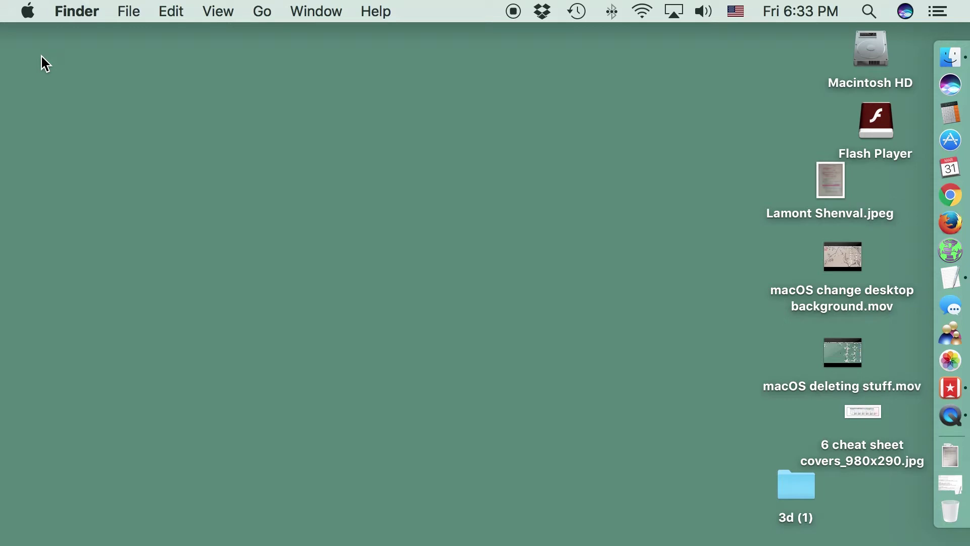
{"action": "left_click", "coordinate": [30, 15]}
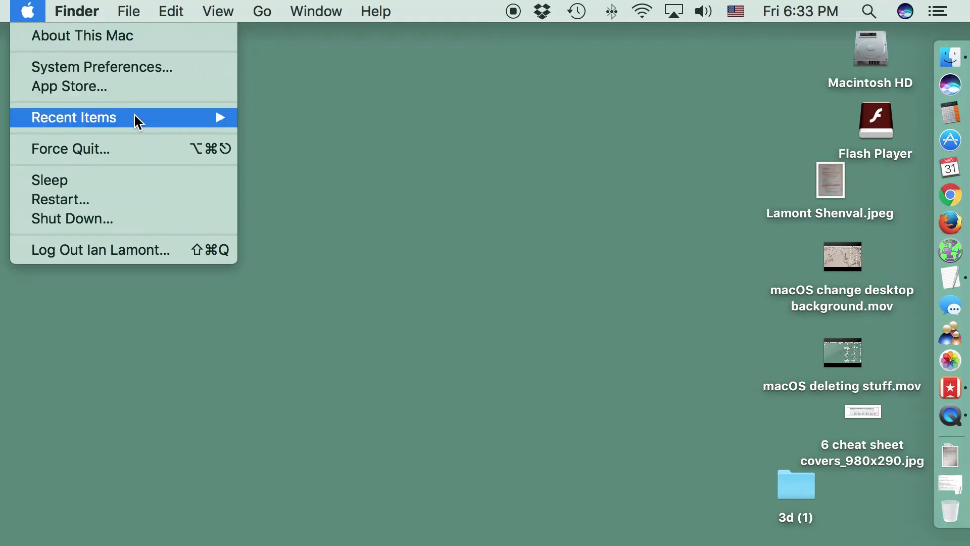
{"action": "mouse_move", "coordinate": [136, 116]}
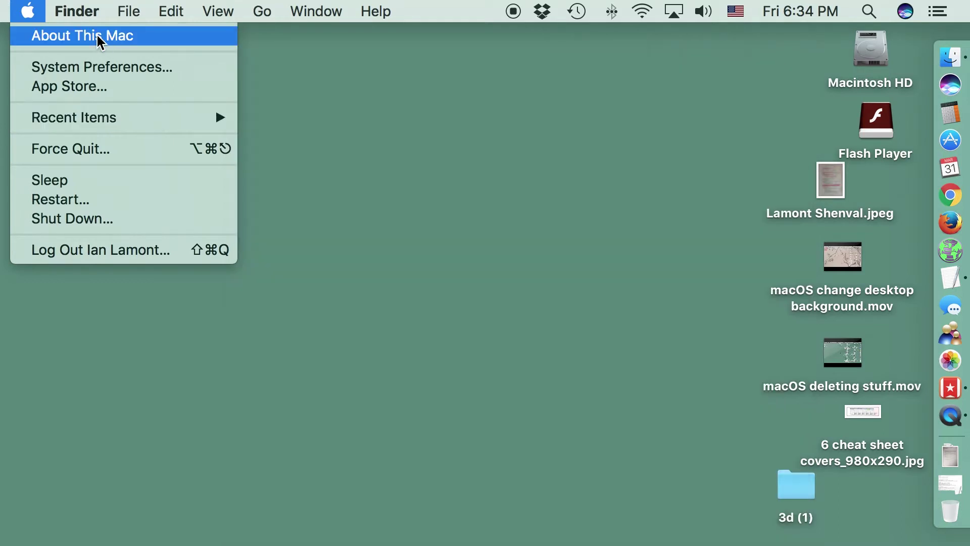
{"action": "left_click", "coordinate": [186, 41]}
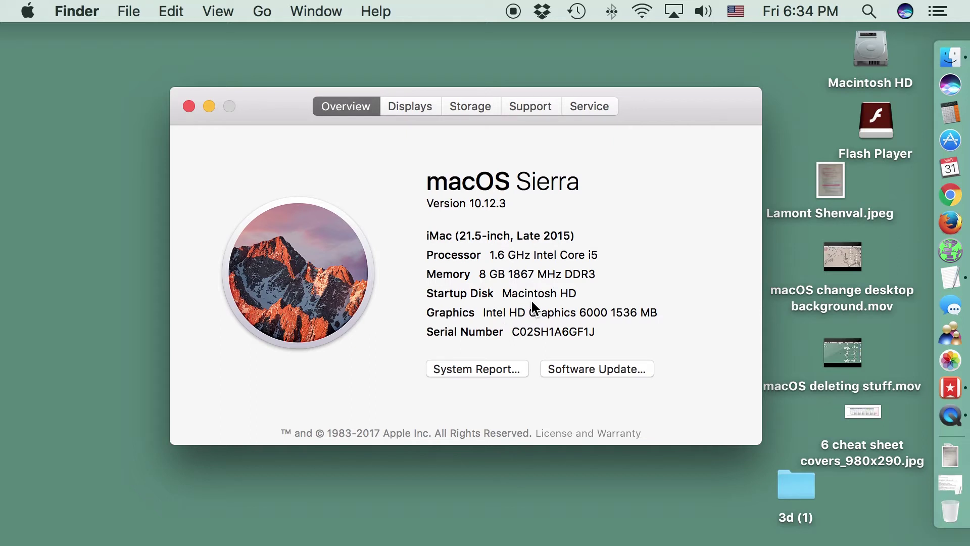
{"action": "left_click", "coordinate": [189, 106]}
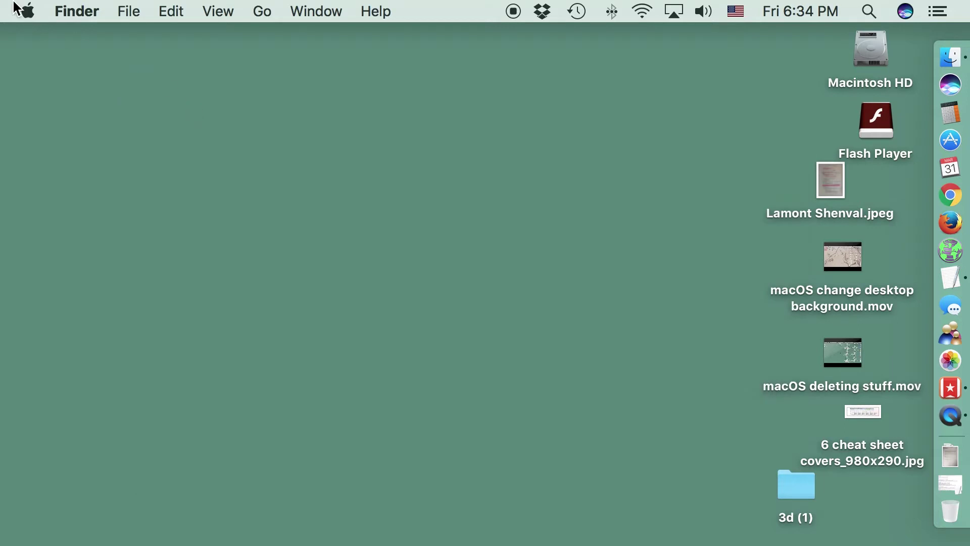
{"action": "left_click", "coordinate": [28, 12]}
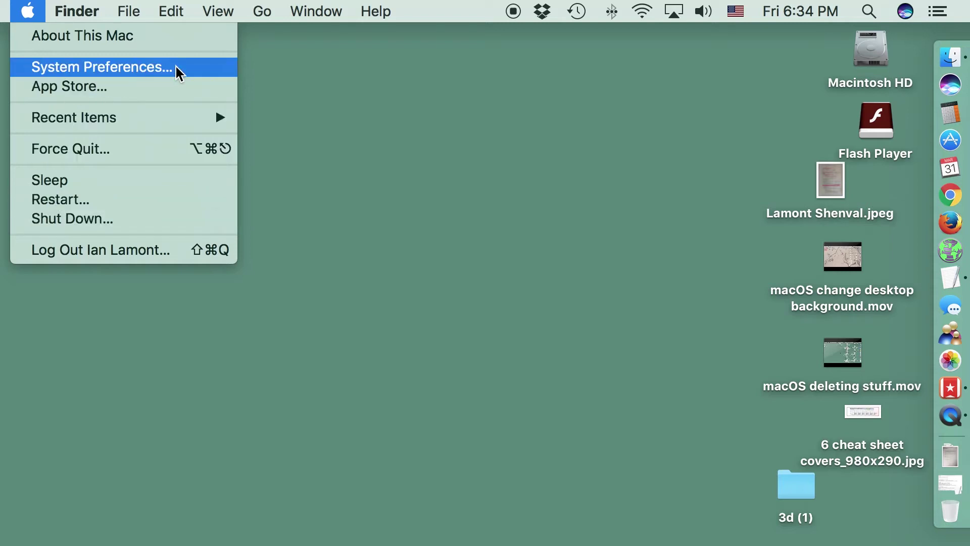
{"action": "left_click", "coordinate": [191, 67]}
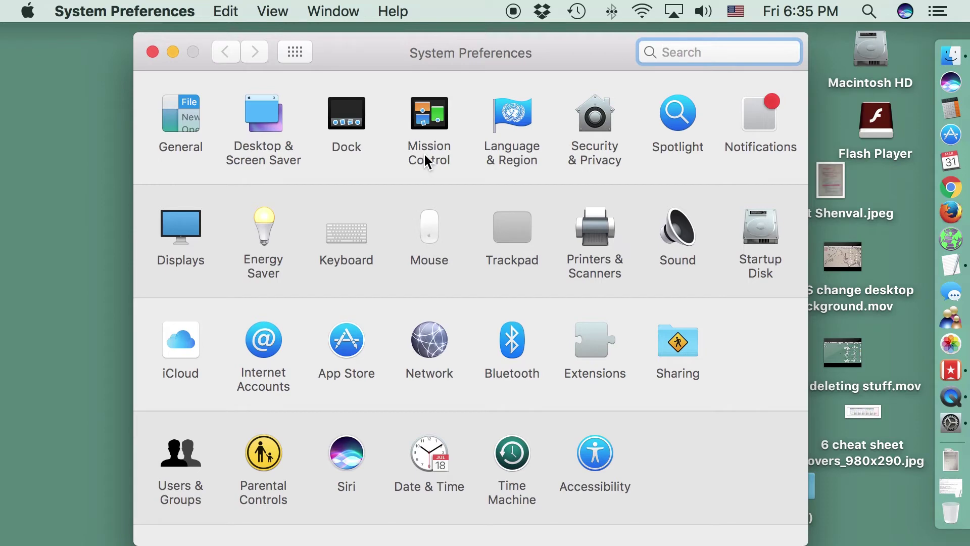
{"action": "left_click", "coordinate": [152, 52]}
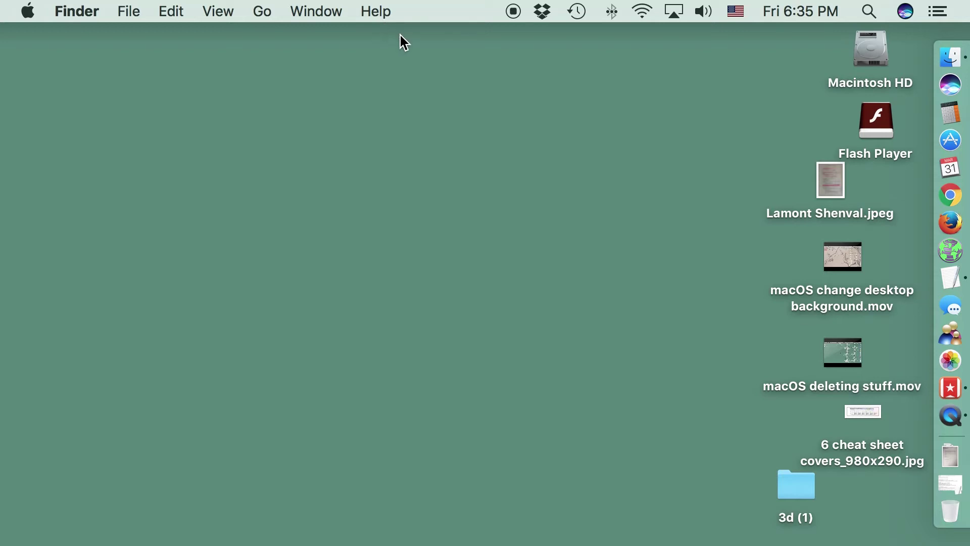
Rename 'Current 2013 guidelines- rev.12-3-13.pdf' in the home folder to test.pdf via File > Rename, then close the window.
{"action": "key", "text": "super+n"}
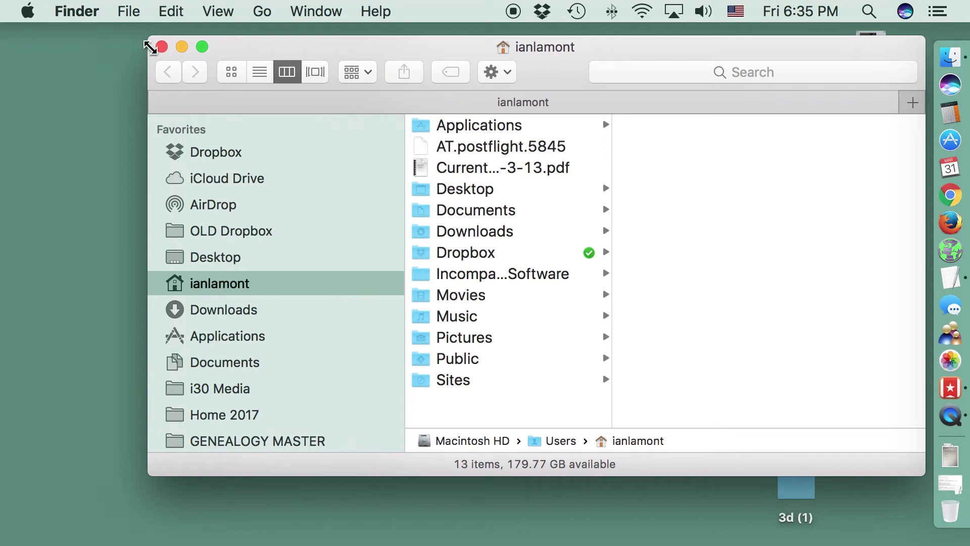
{"action": "left_click", "coordinate": [472, 169]}
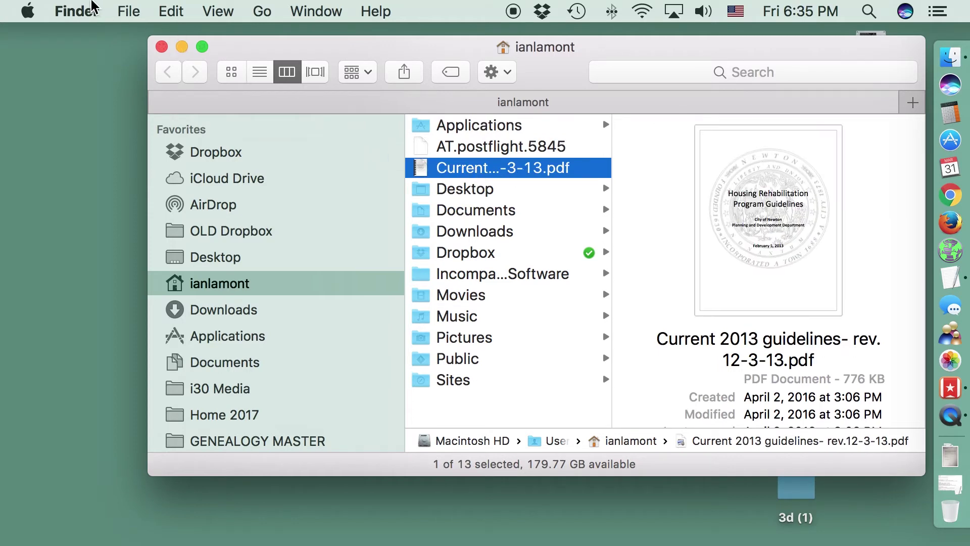
{"action": "left_click", "coordinate": [128, 12]}
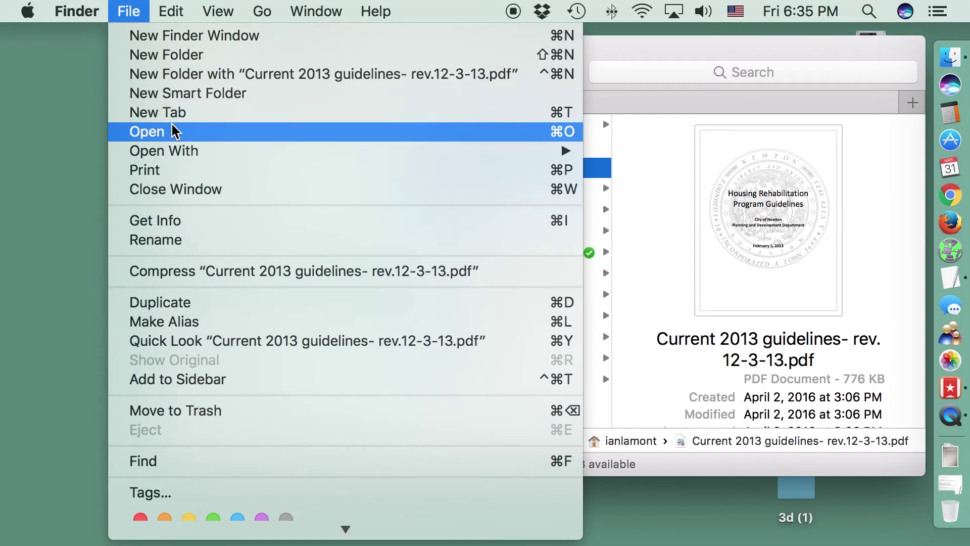
{"action": "left_click", "coordinate": [234, 243]}
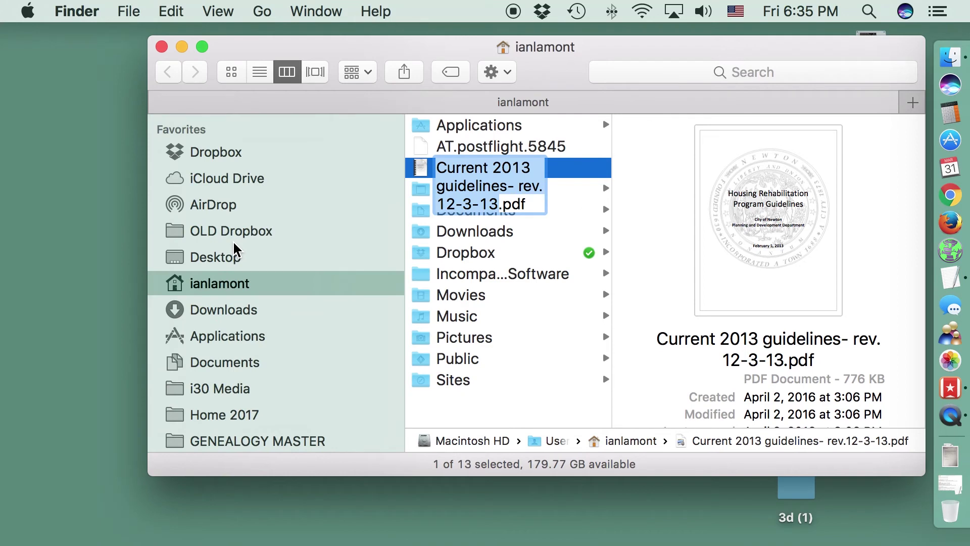
{"action": "type", "text": "test"}
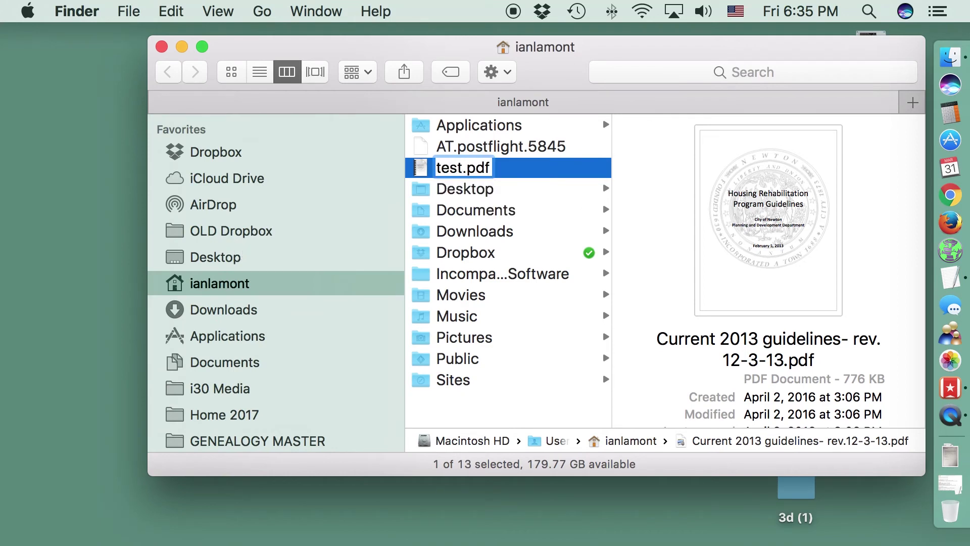
{"action": "key", "text": "Return"}
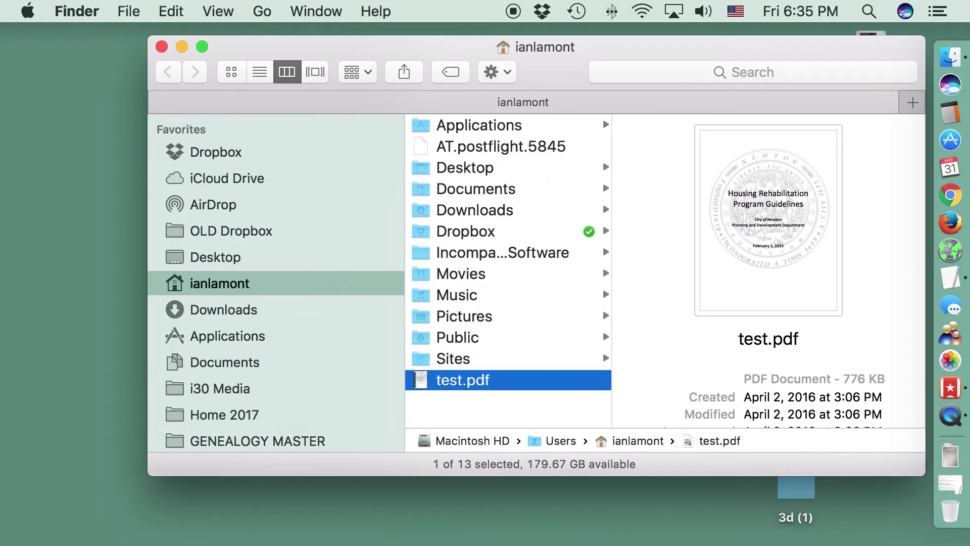
{"action": "left_click", "coordinate": [162, 47]}
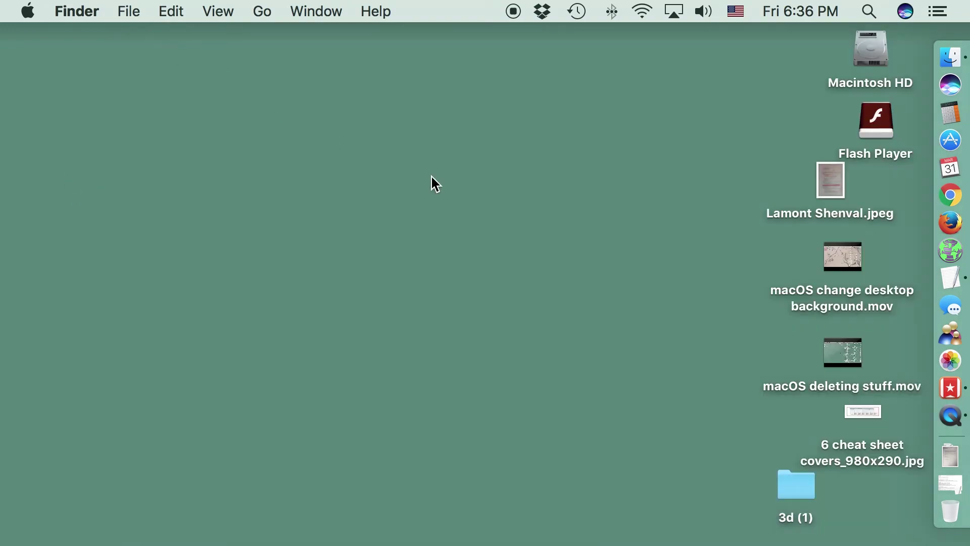
Restore the Lean Media Panel notes and browse TextEdit's File, Format, View and Window menus, then return to Finder.
{"action": "left_click", "coordinate": [937, 480]}
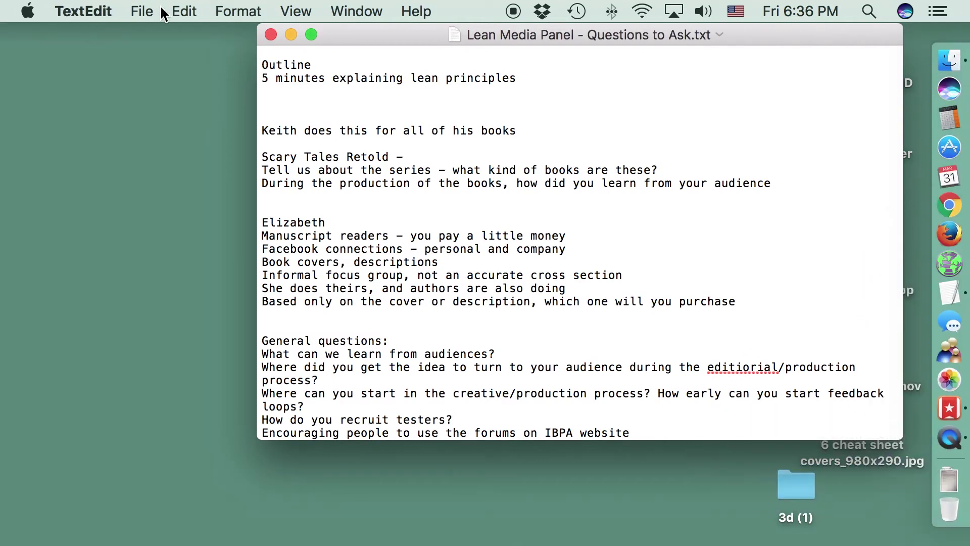
{"action": "left_click", "coordinate": [137, 11]}
{"action": "mouse_move", "coordinate": [217, 13]}
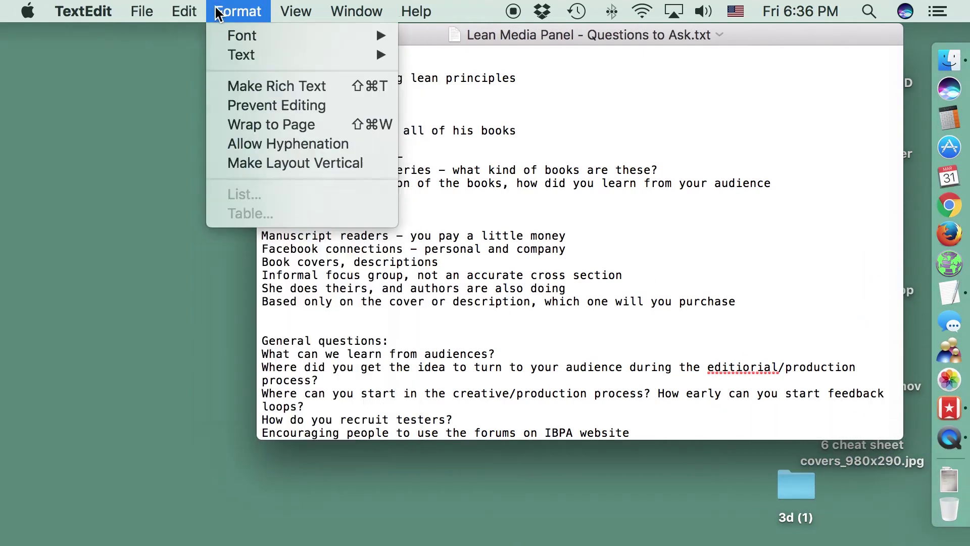
{"action": "mouse_move", "coordinate": [151, 15]}
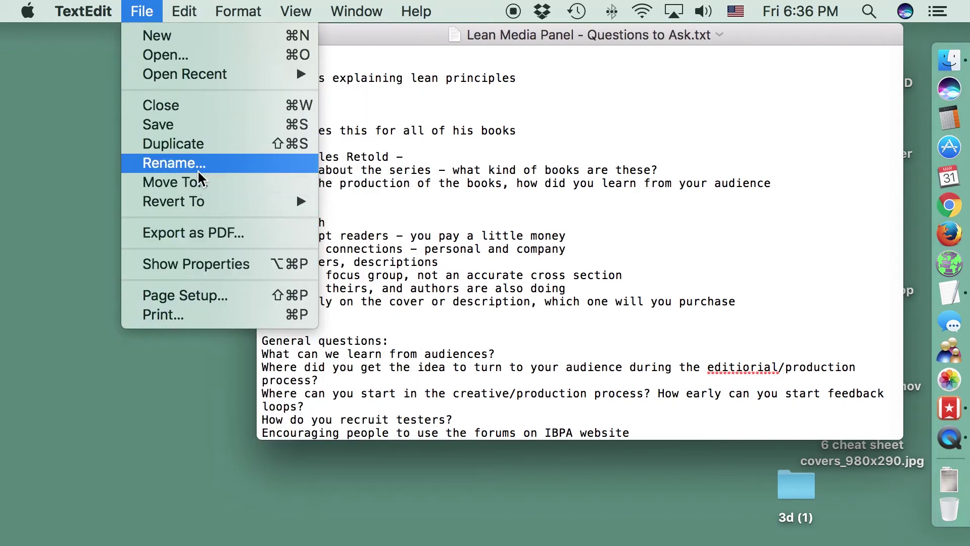
{"action": "mouse_move", "coordinate": [320, 12]}
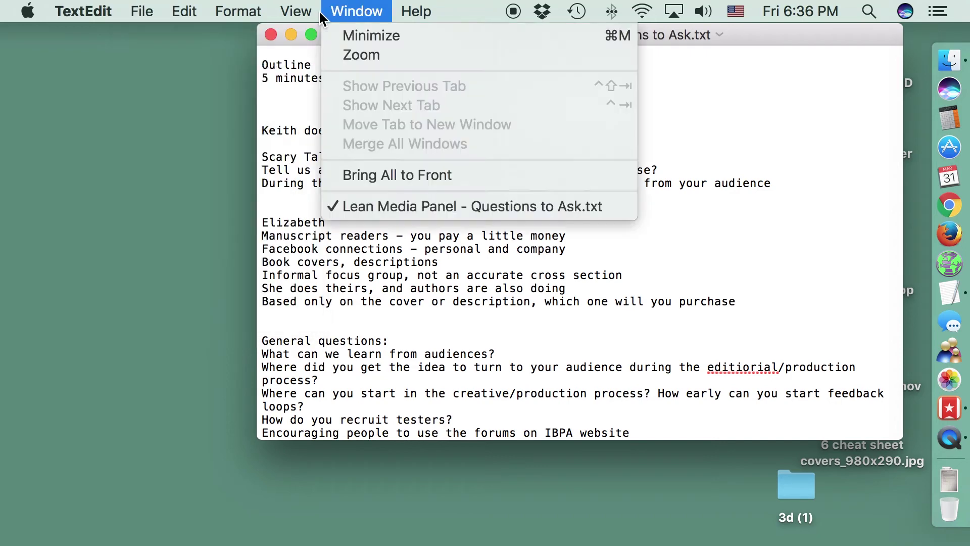
{"action": "mouse_move", "coordinate": [249, 12]}
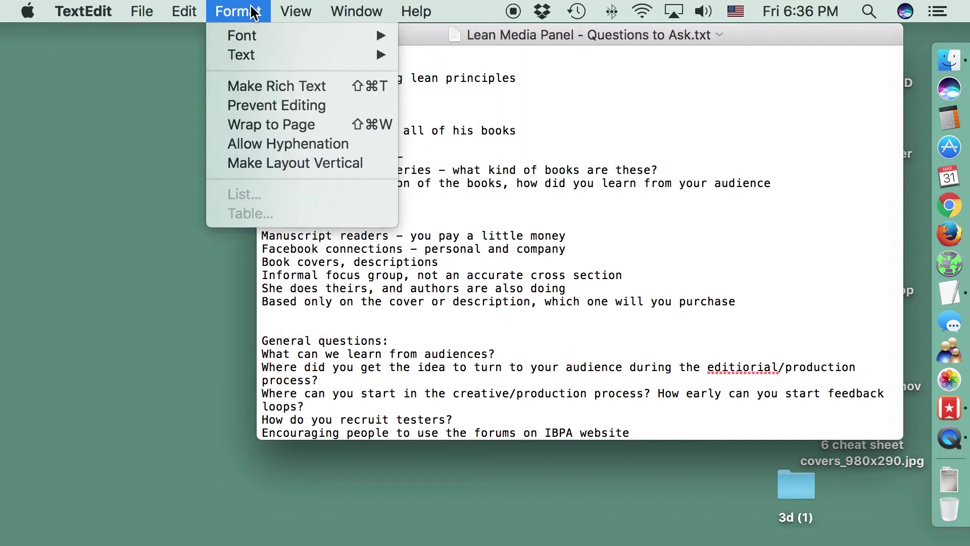
{"action": "mouse_move", "coordinate": [242, 37]}
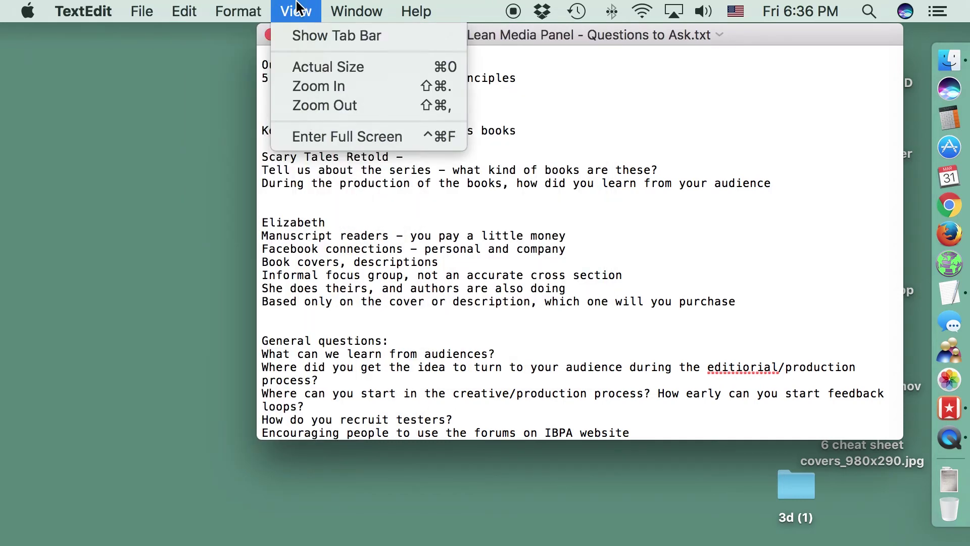
{"action": "mouse_move", "coordinate": [354, 10]}
{"action": "left_click", "coordinate": [183, 66]}
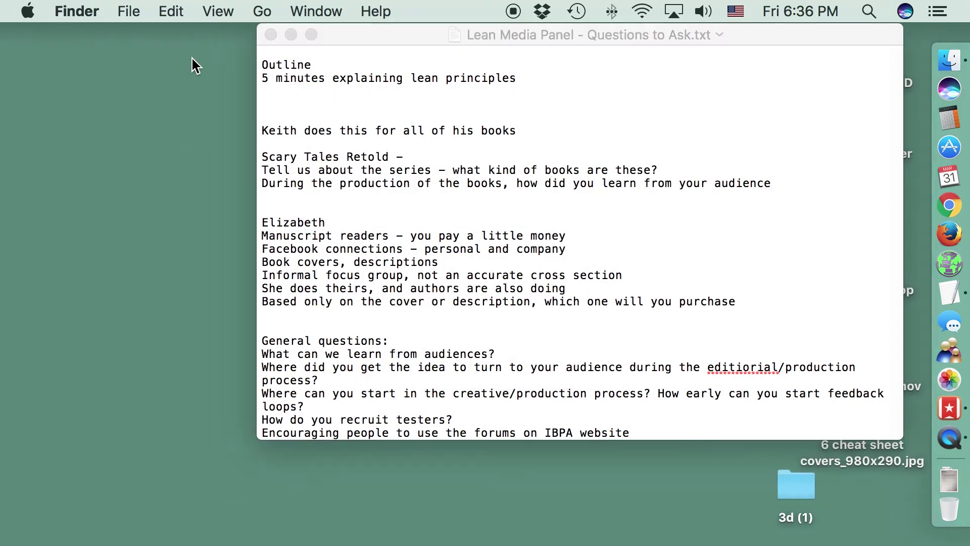
{"action": "left_click", "coordinate": [270, 34]}
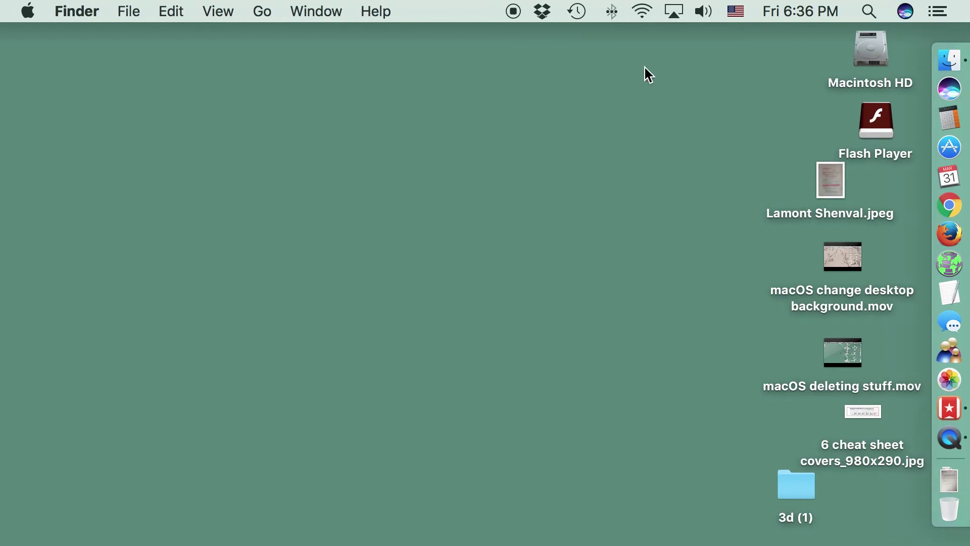
{"action": "left_click", "coordinate": [650, 17]}
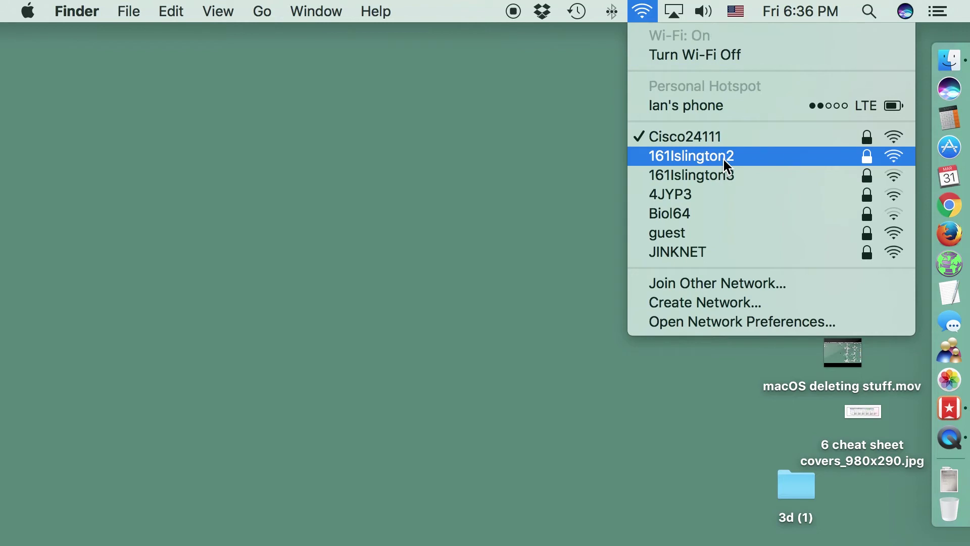
{"action": "left_click", "coordinate": [524, 132]}
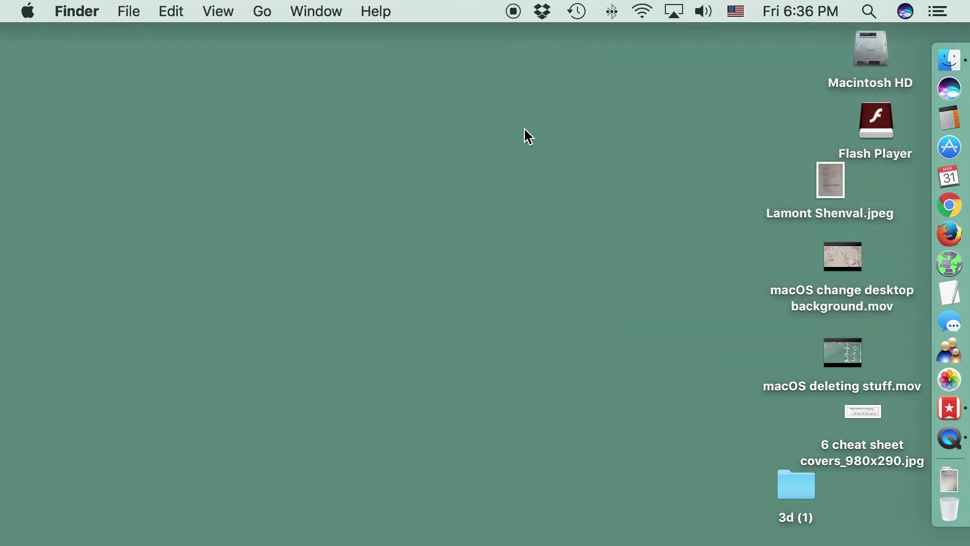
{"action": "left_click", "coordinate": [615, 17]}
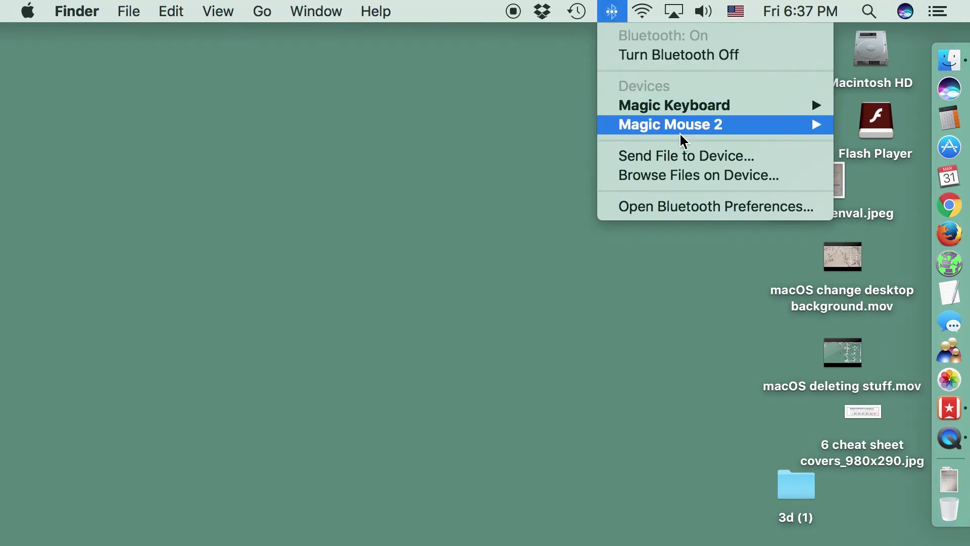
{"action": "mouse_move", "coordinate": [681, 110]}
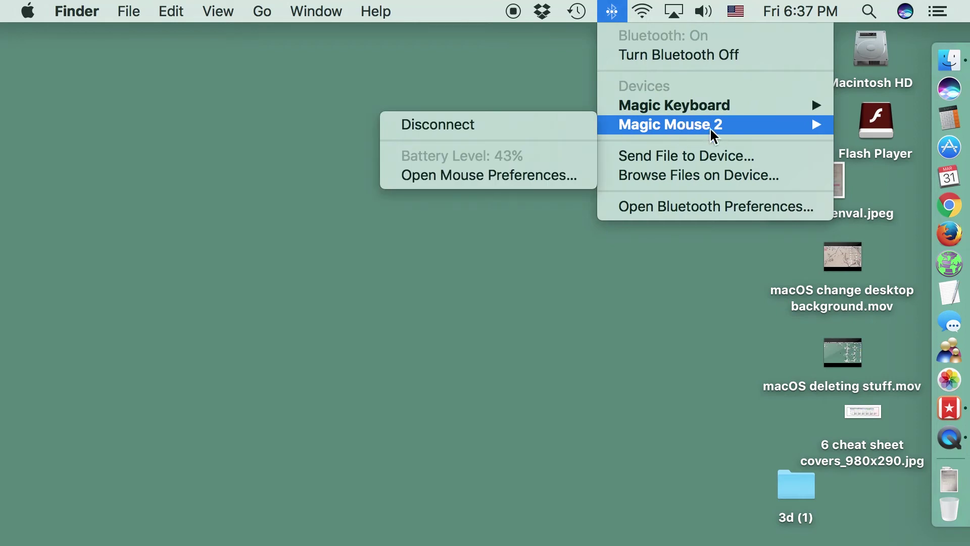
{"action": "left_click", "coordinate": [516, 74]}
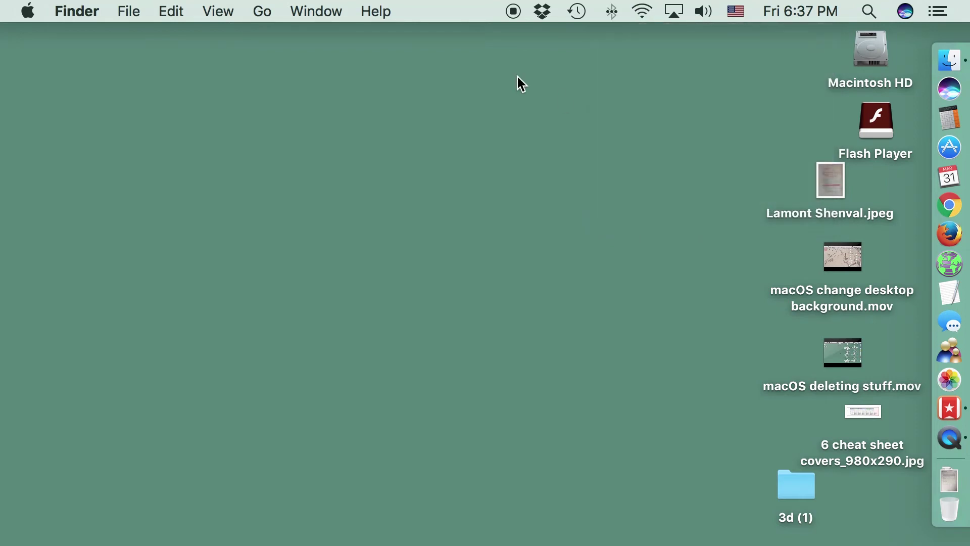
{"action": "left_click", "coordinate": [585, 18]}
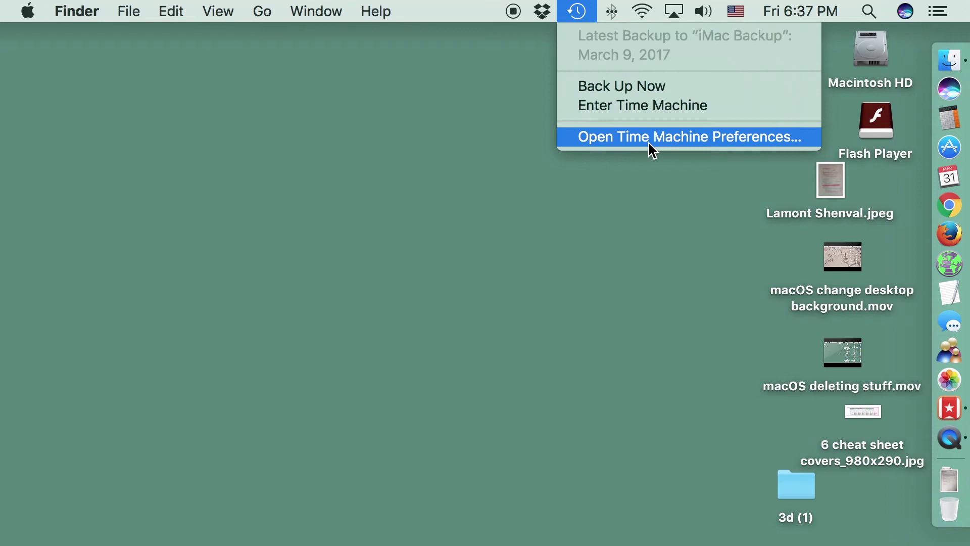
{"action": "left_click", "coordinate": [516, 98]}
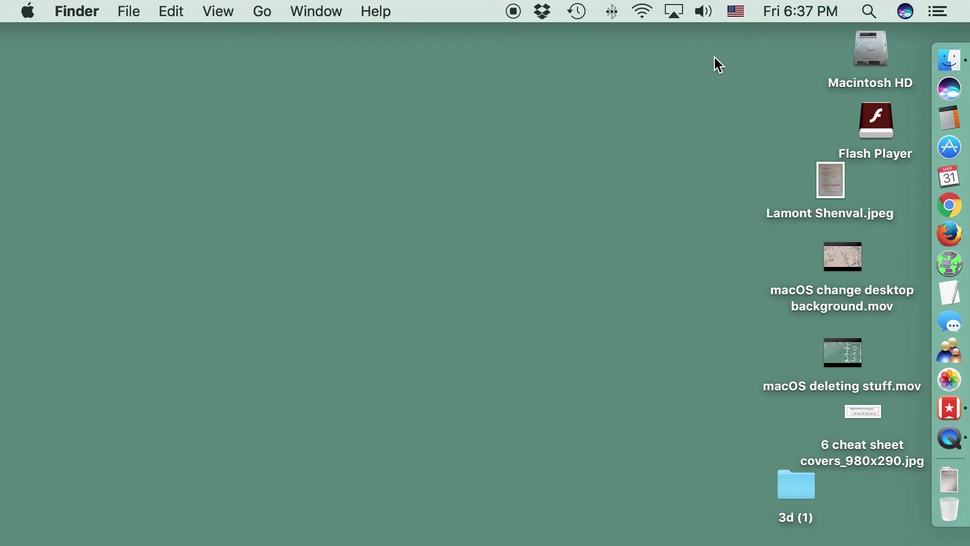
Reach Displays Preferences from the AirPlay menu, nudge Brightness slightly higher, and close the pane.
{"action": "left_click", "coordinate": [673, 8]}
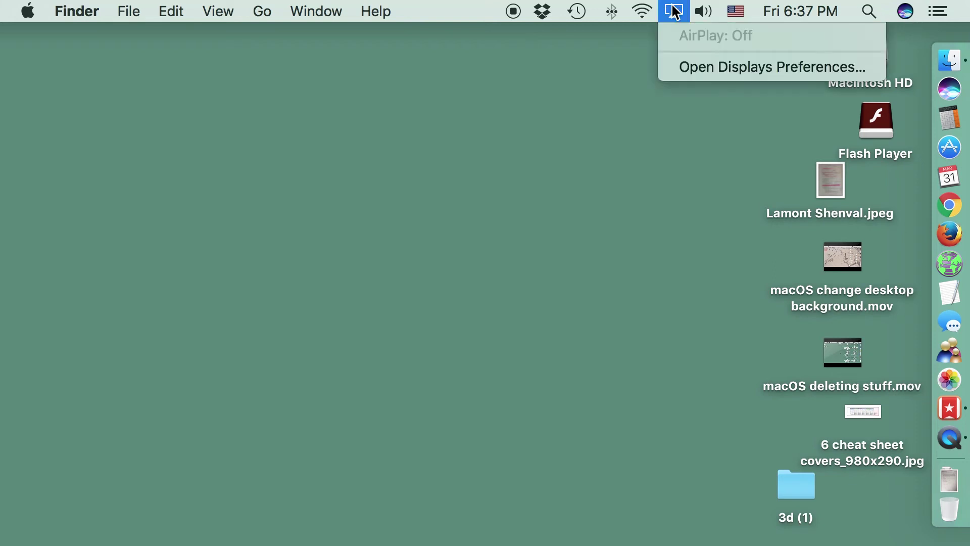
{"action": "left_click", "coordinate": [717, 68]}
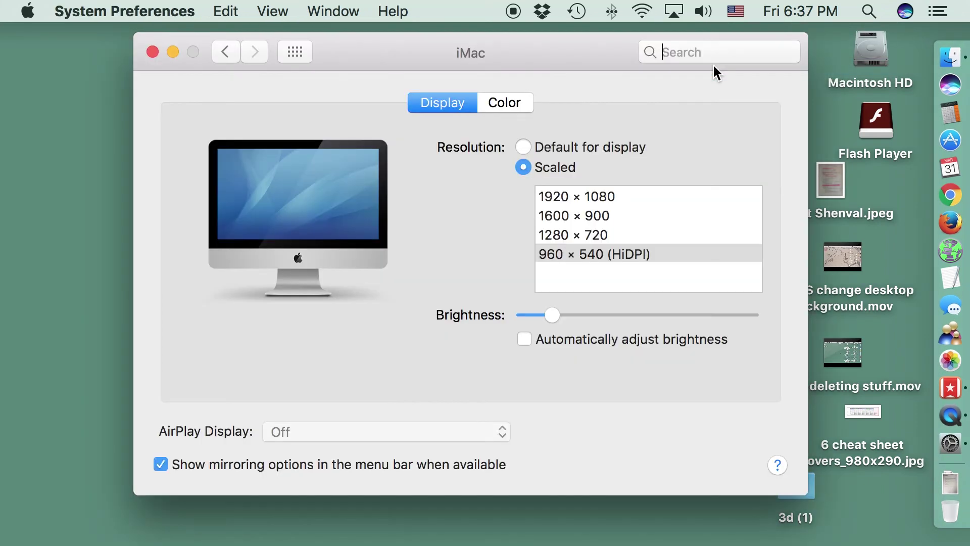
{"action": "left_click_drag", "start_coordinate": [553, 314], "coordinate": [569, 315]}
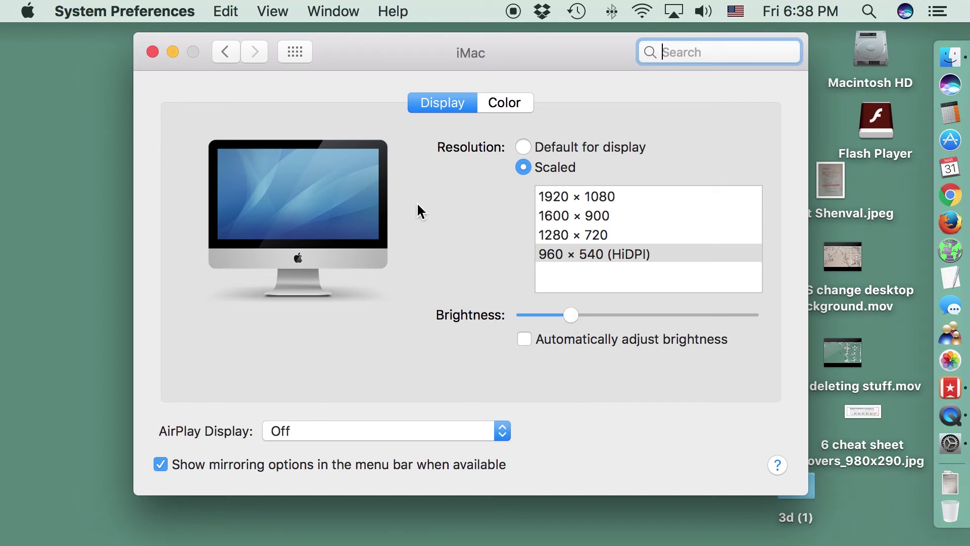
{"action": "left_click", "coordinate": [154, 53]}
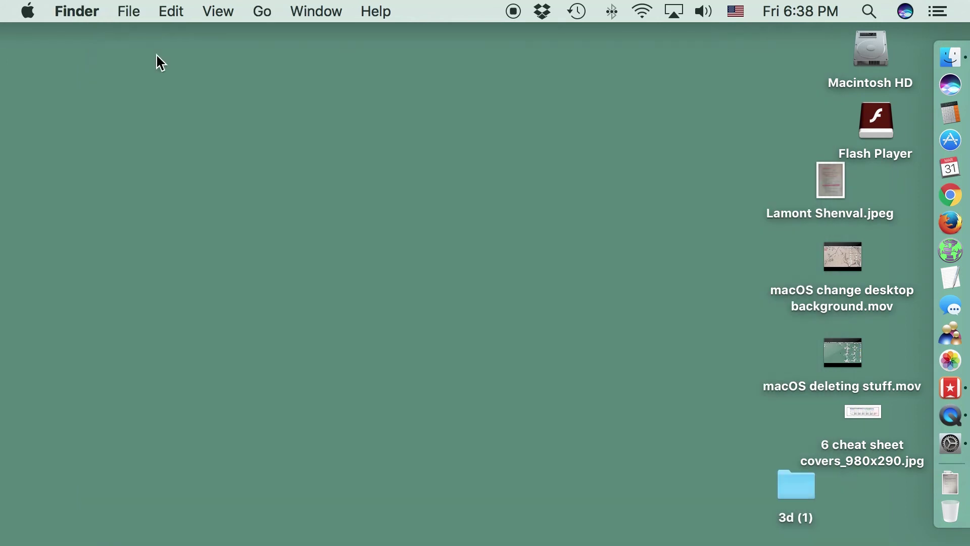
Lower the system volume slightly, then look at the input-source and date-and-time menus.
{"action": "left_click", "coordinate": [711, 13]}
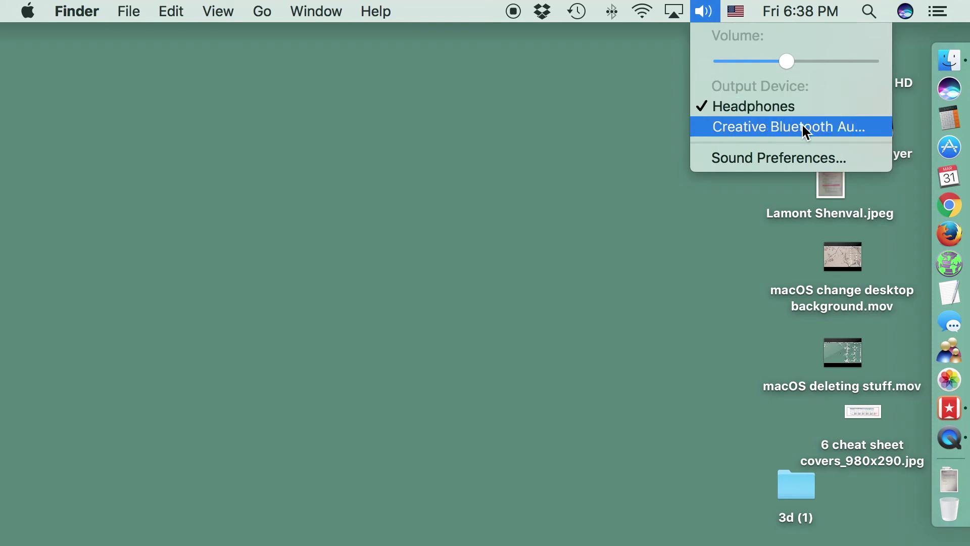
{"action": "mouse_move", "coordinate": [789, 60]}
{"action": "left_mouse_down"}
{"action": "mouse_move", "coordinate": [771, 60]}
{"action": "mouse_move", "coordinate": [793, 59]}
{"action": "left_mouse_up"}
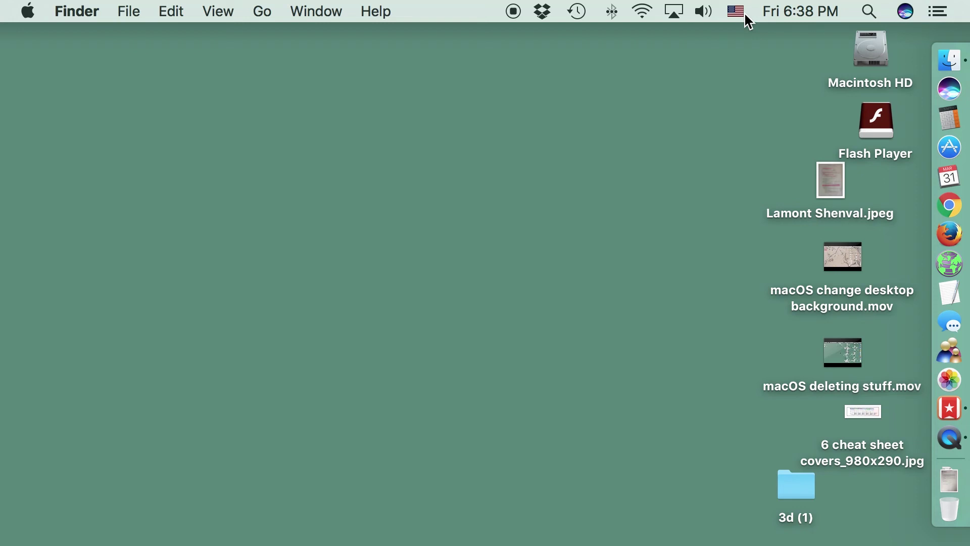
{"action": "left_click", "coordinate": [740, 10]}
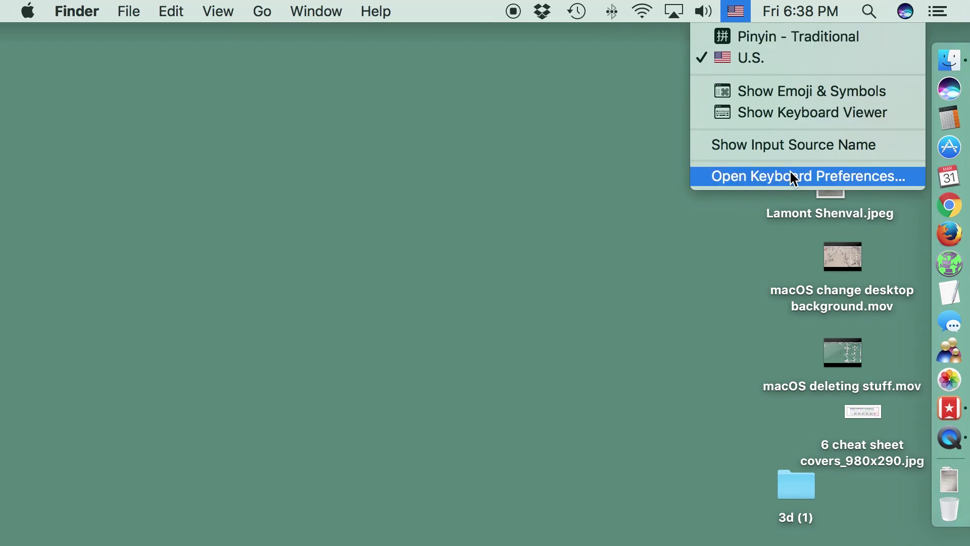
{"action": "left_click", "coordinate": [579, 114]}
{"action": "left_click", "coordinate": [808, 10]}
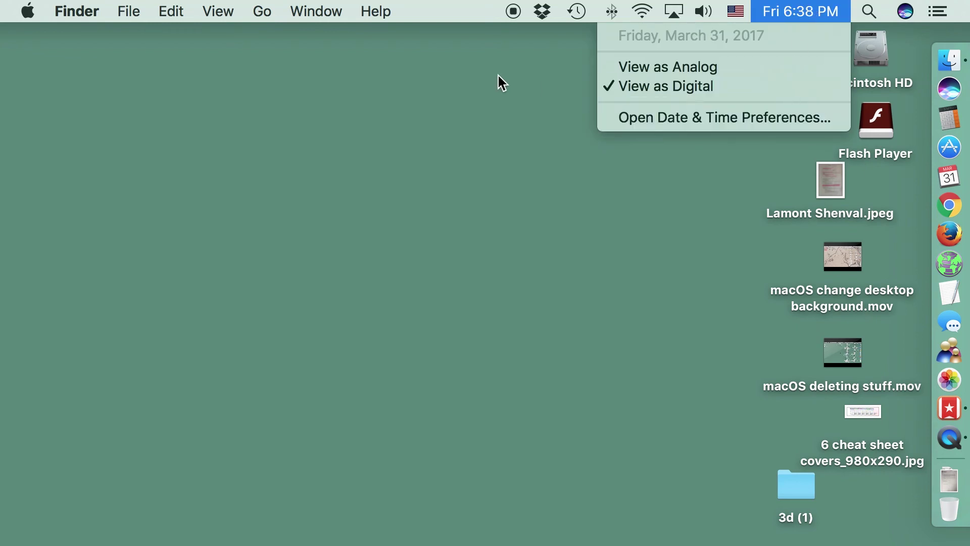
{"action": "left_click", "coordinate": [861, 26]}
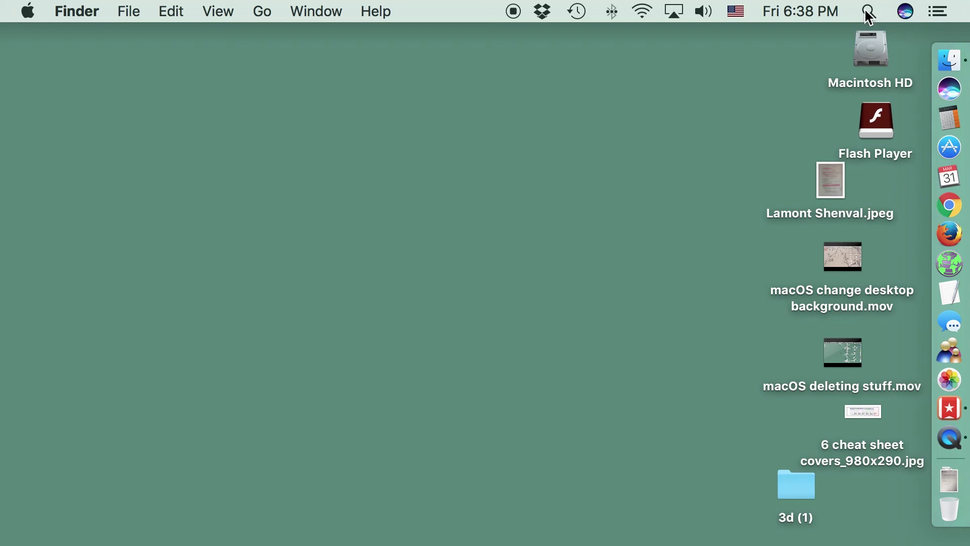
Search Spotlight for 'numbers' and preview the highstream_numbers_040307.txt result.
{"action": "left_click", "coordinate": [868, 12]}
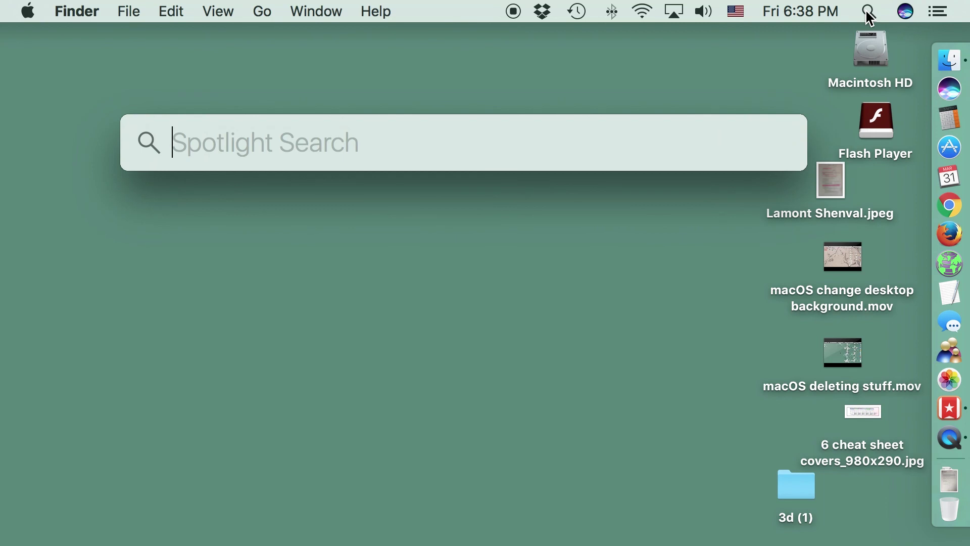
{"action": "type", "text": "numbers"}
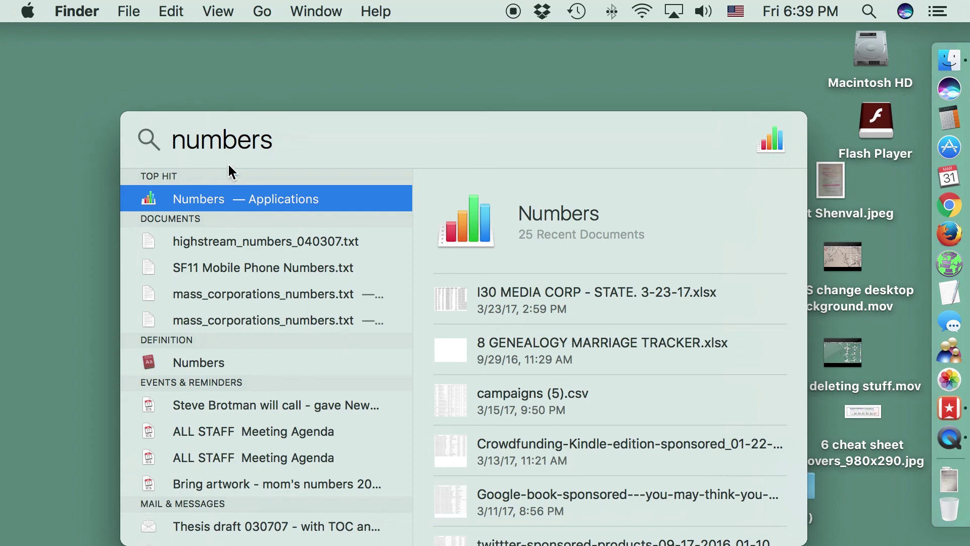
{"action": "left_click", "coordinate": [262, 241]}
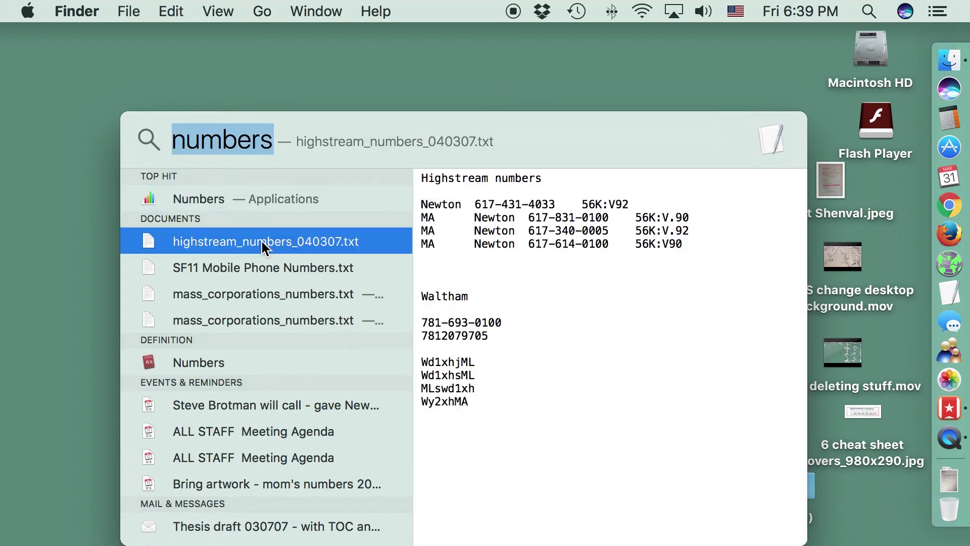
Dismiss Spotlight, ask Siri "What's today's date" (Friday, March 31, 2017), then close Siri's answer.
{"action": "left_click", "coordinate": [629, 77]}
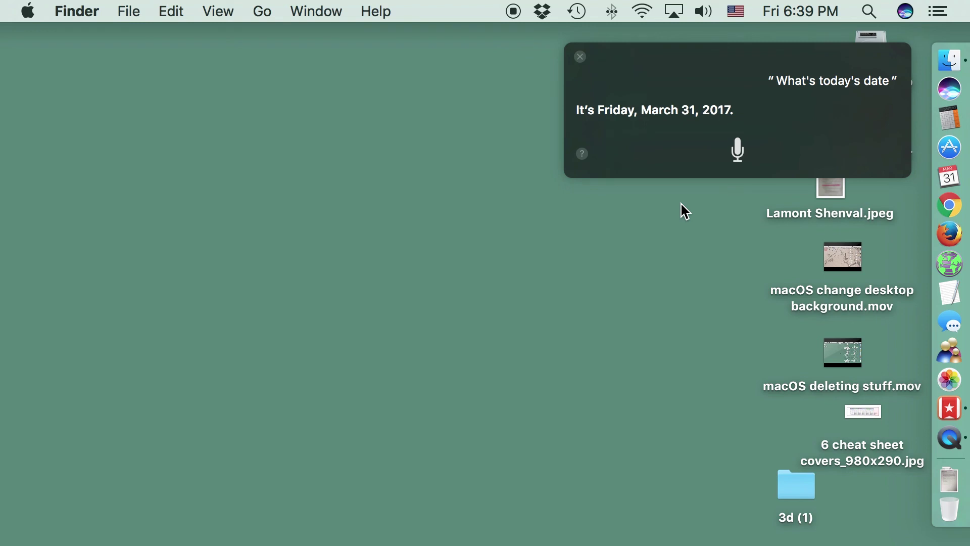
{"action": "left_click", "coordinate": [580, 56]}
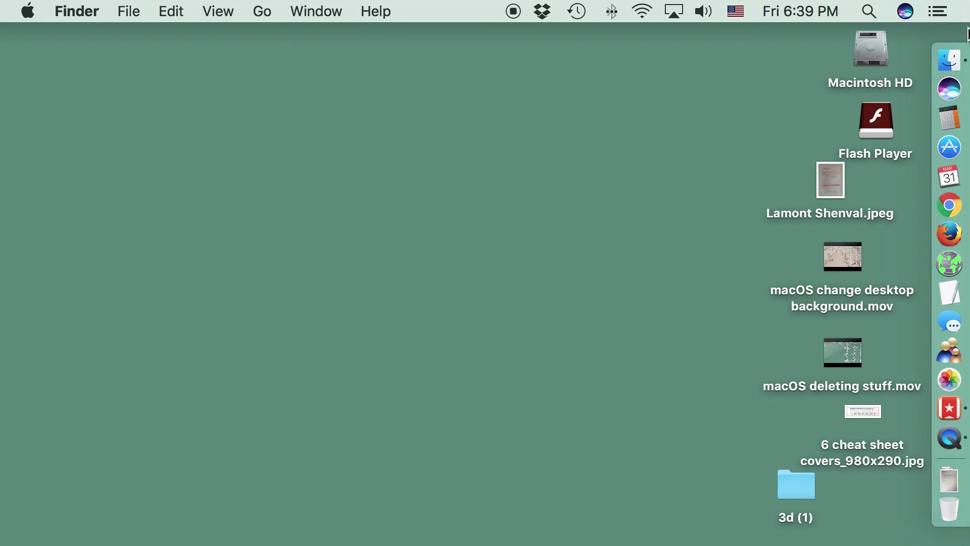
{"action": "left_click", "coordinate": [950, 12]}
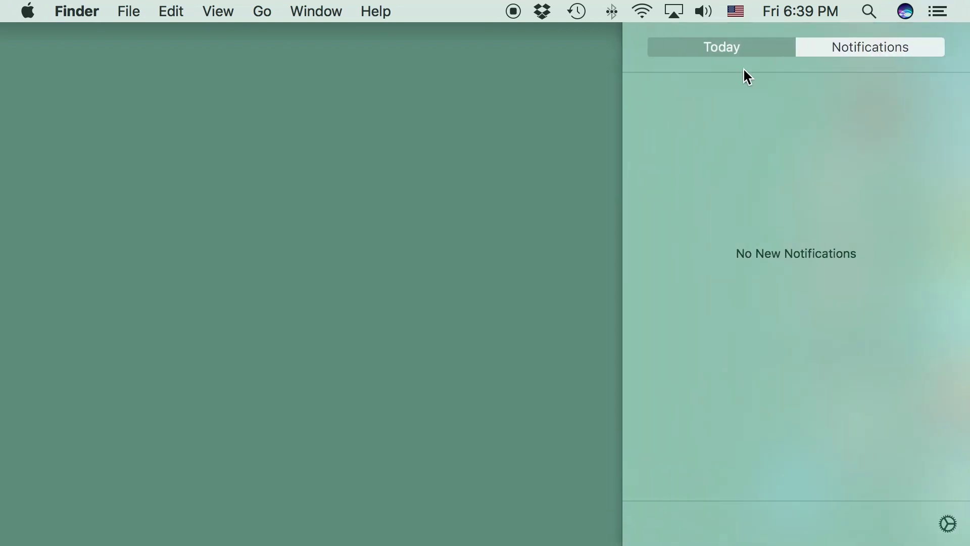
{"action": "left_click", "coordinate": [743, 48]}
{"action": "left_click", "coordinate": [918, 48]}
{"action": "left_click", "coordinate": [455, 92]}
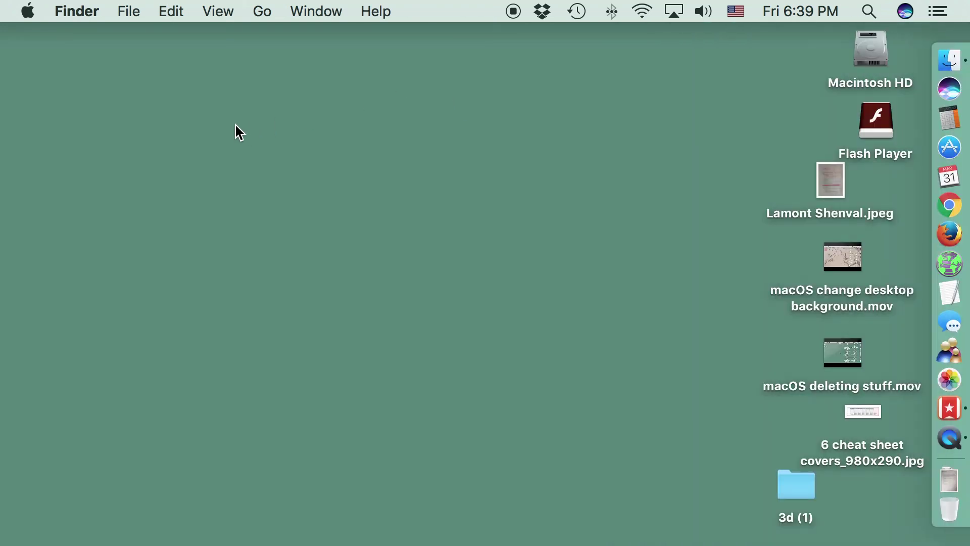